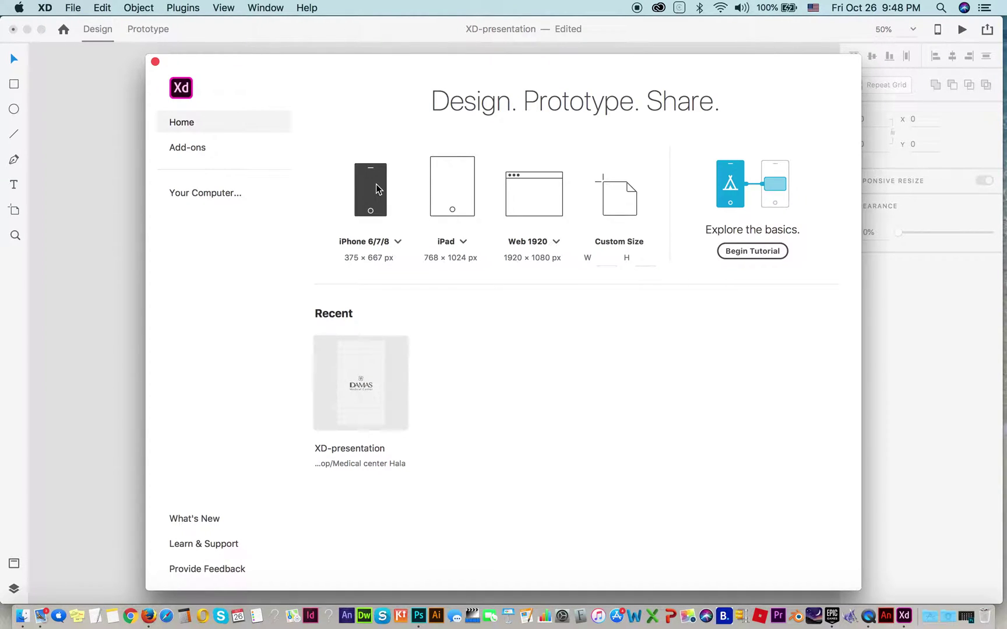
- Create a new Adobe XD document from the iPhone 6/7/8 preset
click(376, 189)
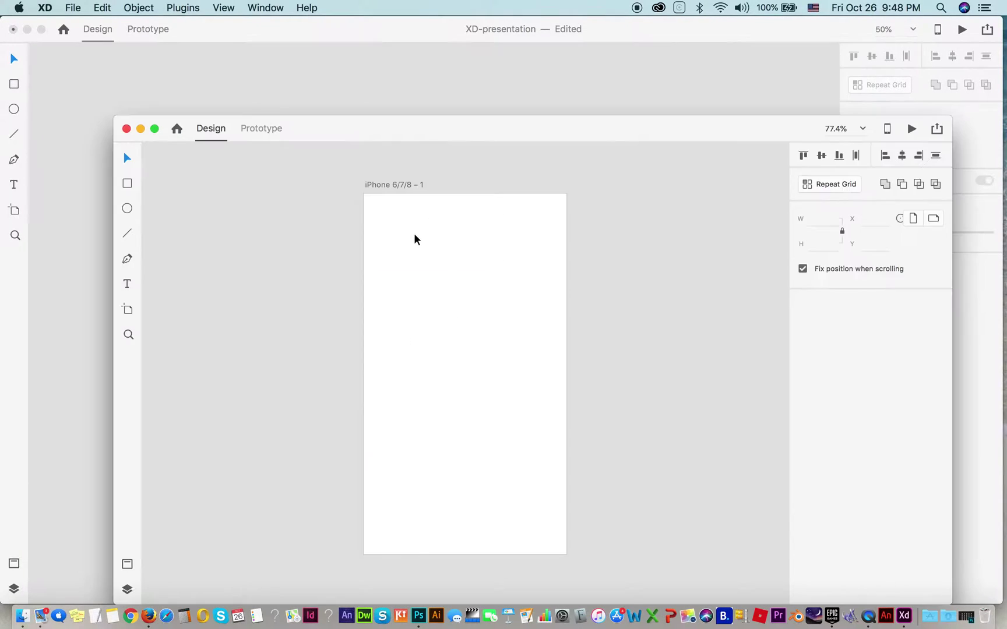
drag(462, 129, 441, 52)
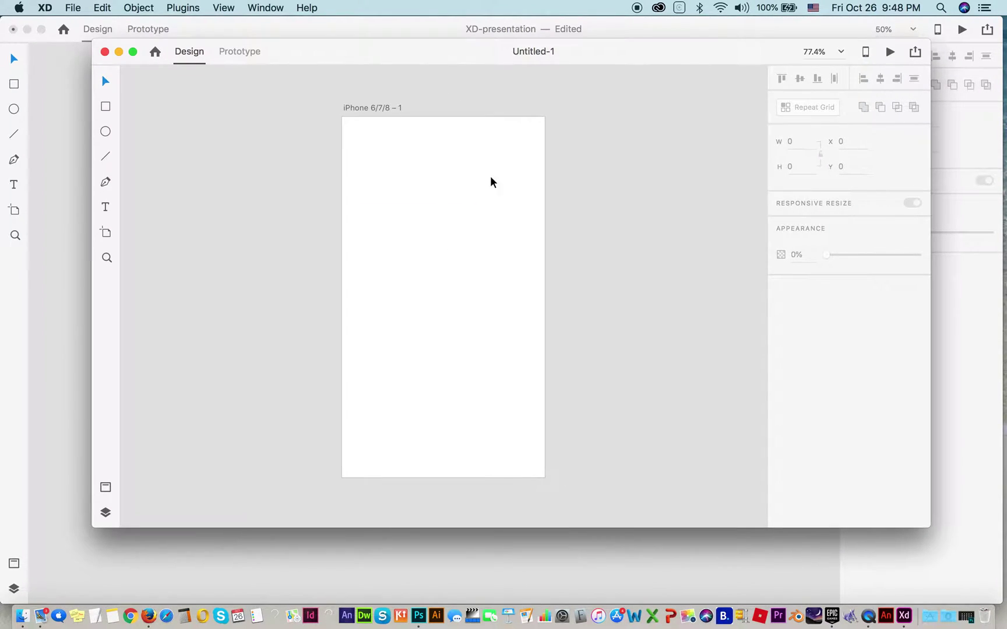
click(890, 54)
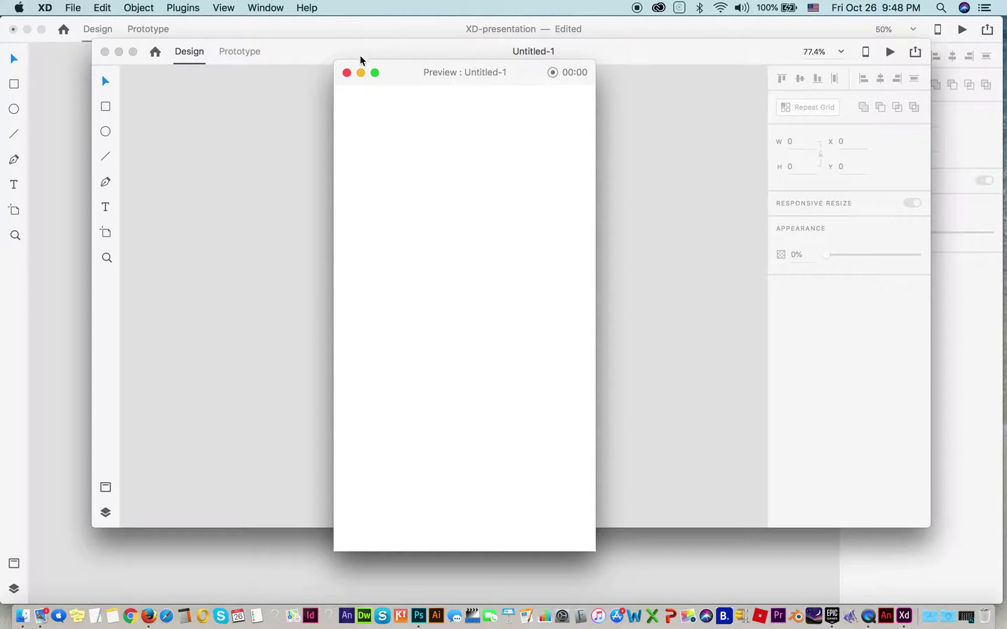
click(346, 73)
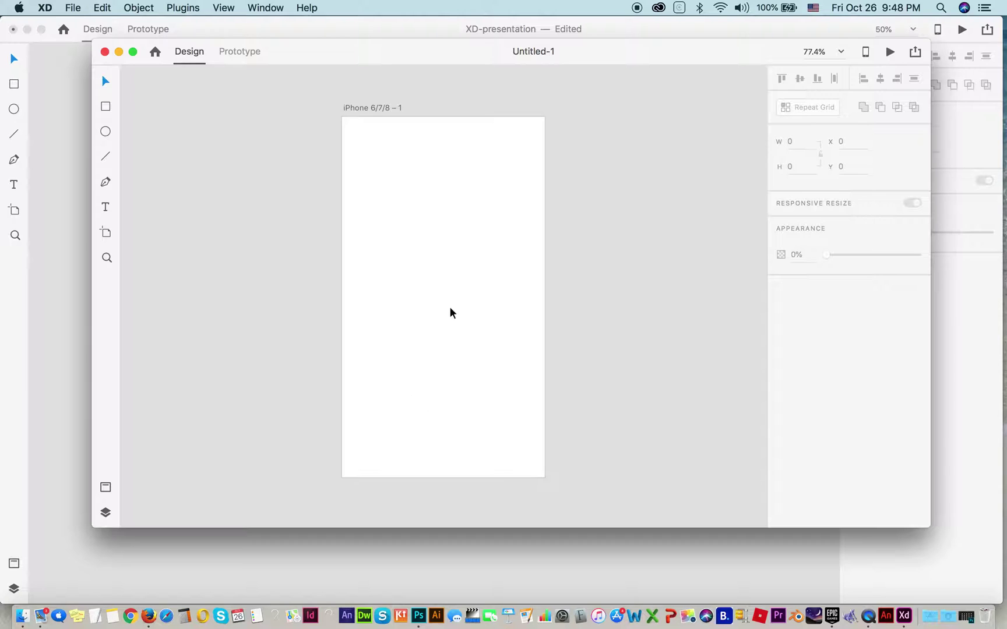
click(472, 289)
scroll(483, 291, down, 3)
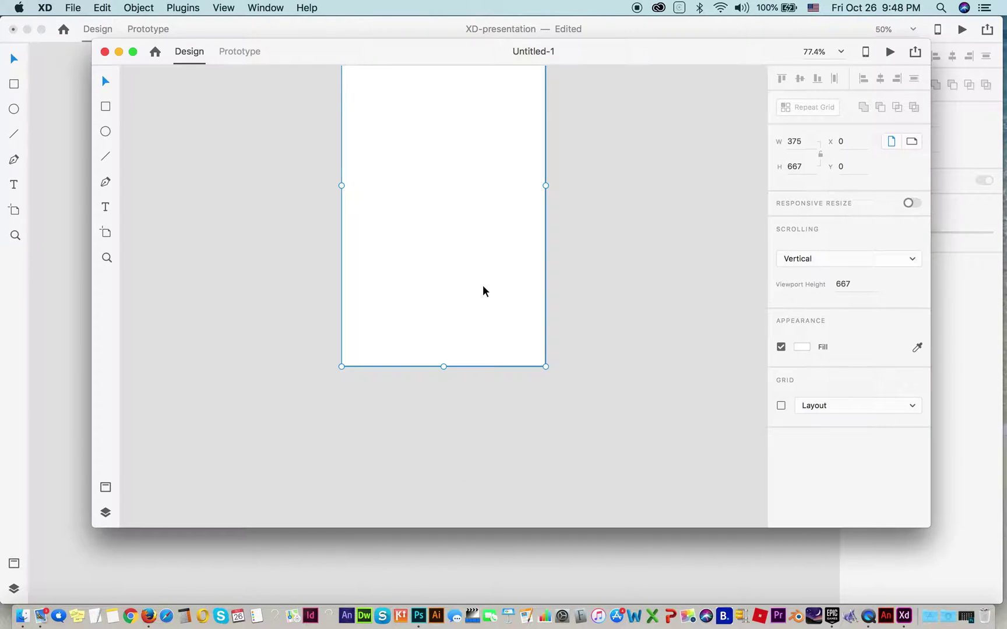
- Stretch the iPhone artboard to 1473 px tall and preview it on the desktop
drag(443, 367, 472, 524)
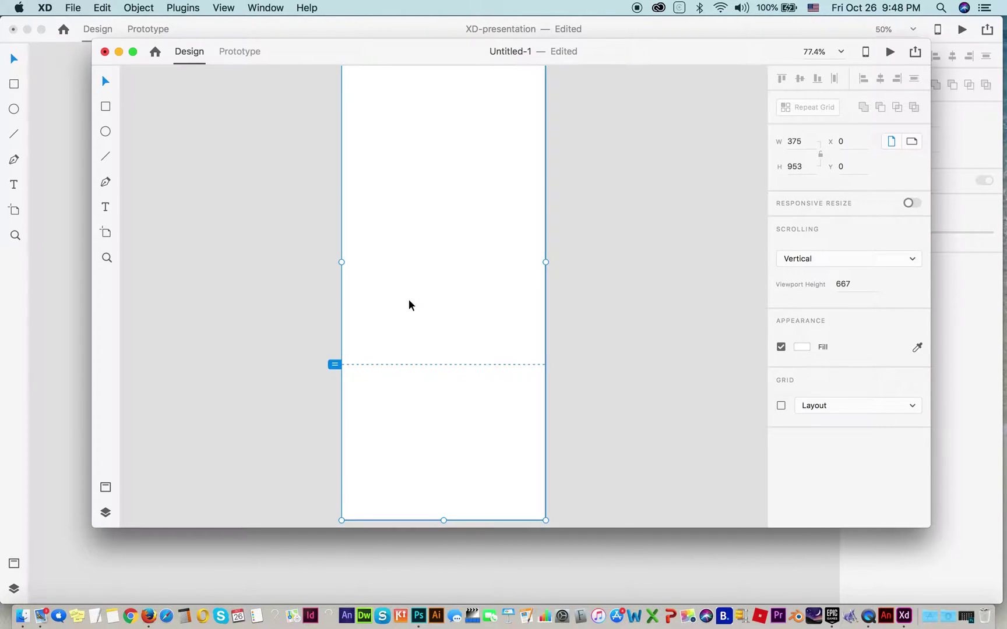
scroll(409, 304, down, 5)
drag(443, 261, 443, 506)
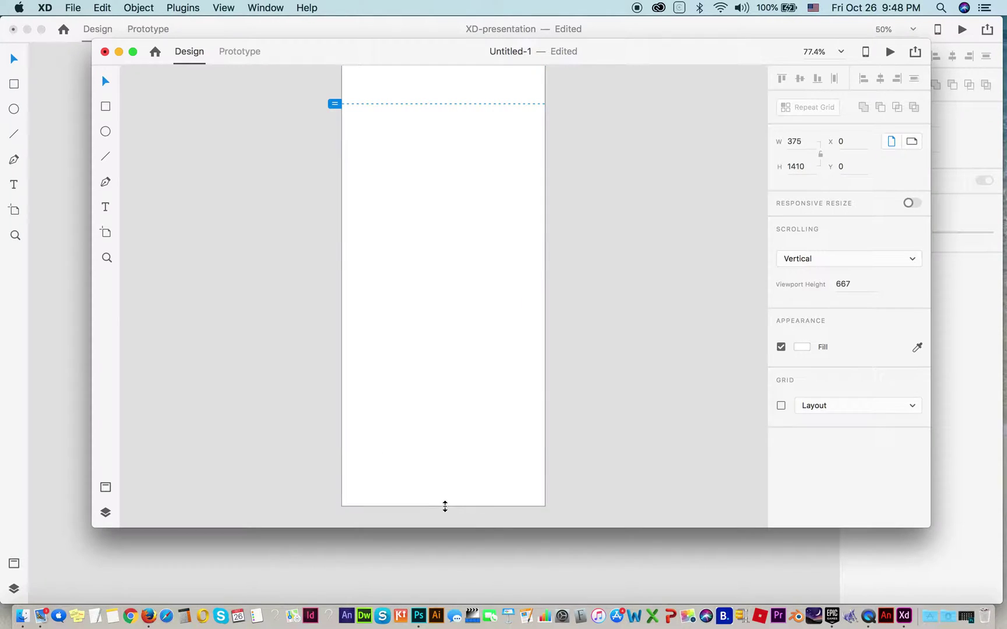
scroll(438, 252, down, 3)
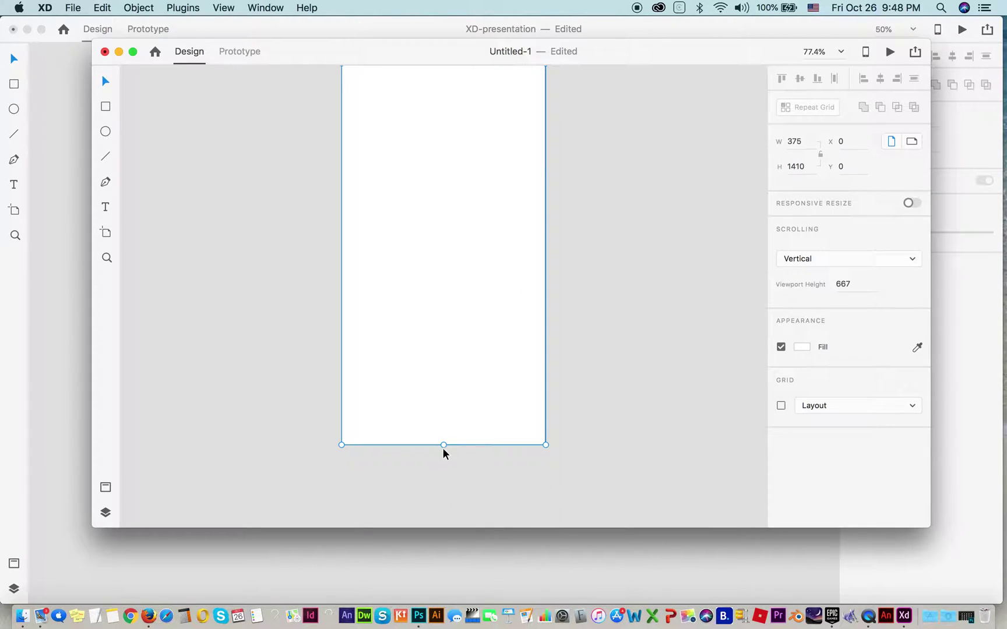
drag(443, 445, 449, 479)
scroll(449, 130, up, 3)
scroll(464, 160, up, 2)
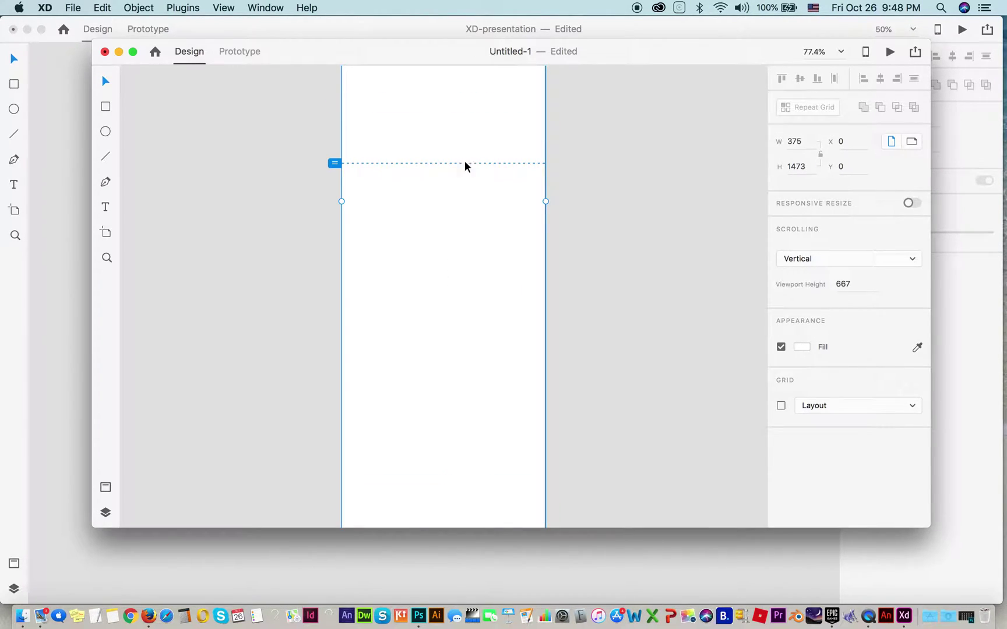
scroll(488, 154, up, 5)
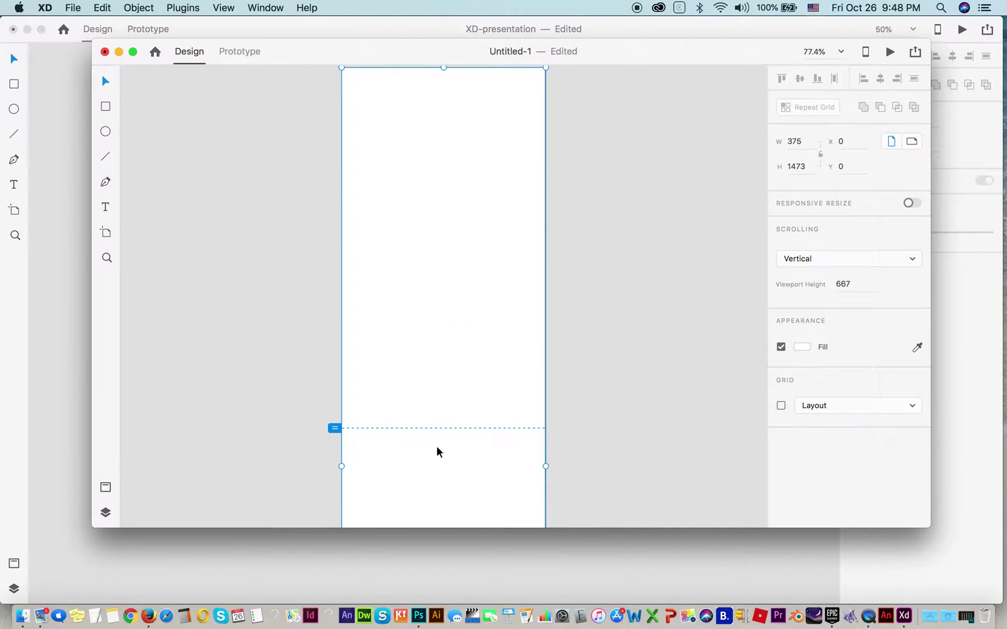
scroll(439, 186, down, 3)
scroll(438, 191, up, 4)
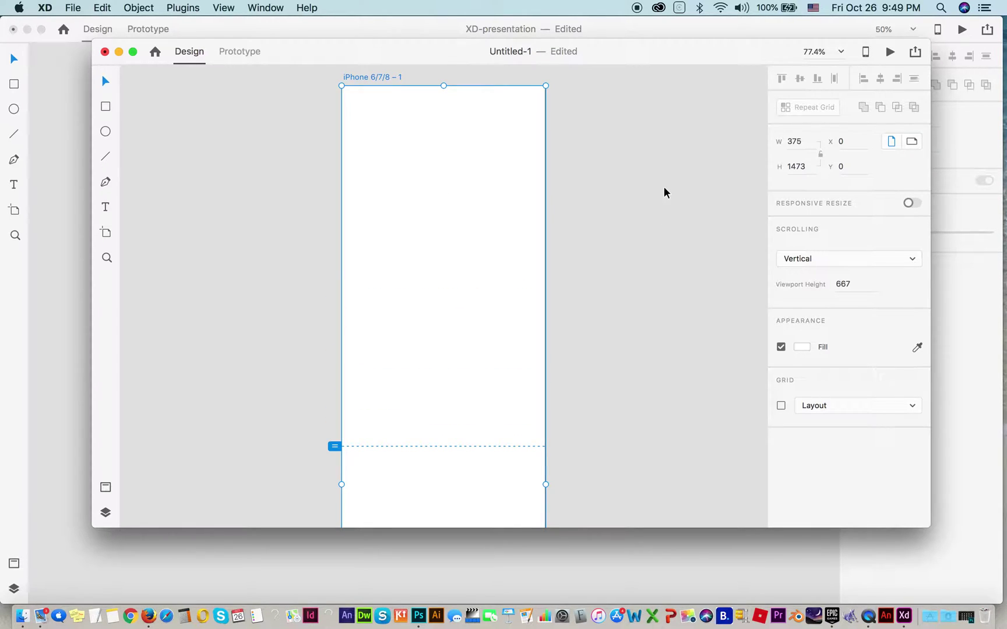
click(612, 196)
click(500, 229)
click(890, 51)
scroll(507, 188, down, 5)
scroll(507, 188, down, 5)
scroll(506, 190, up, 10)
scroll(506, 189, down, 5)
scroll(504, 188, up, 5)
scroll(505, 188, down, 2)
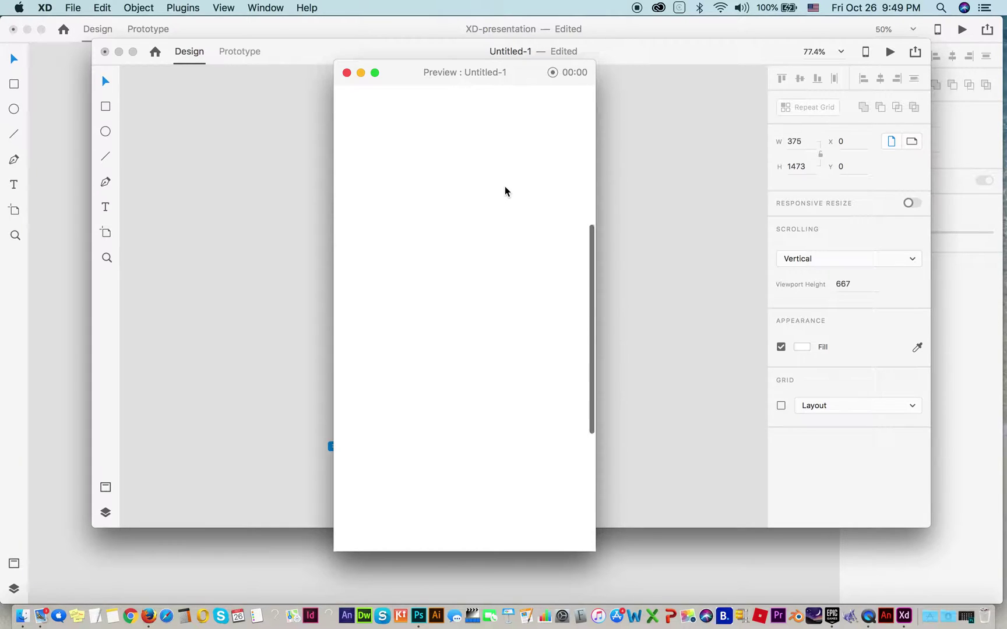
scroll(504, 185, down, 1)
scroll(505, 186, up, 5)
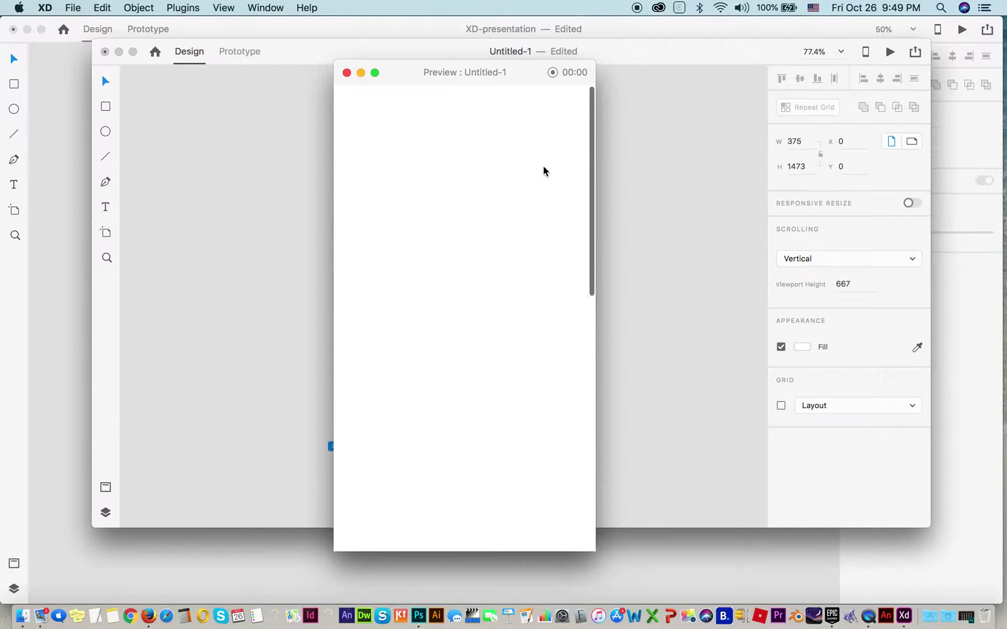
click(346, 72)
click(627, 236)
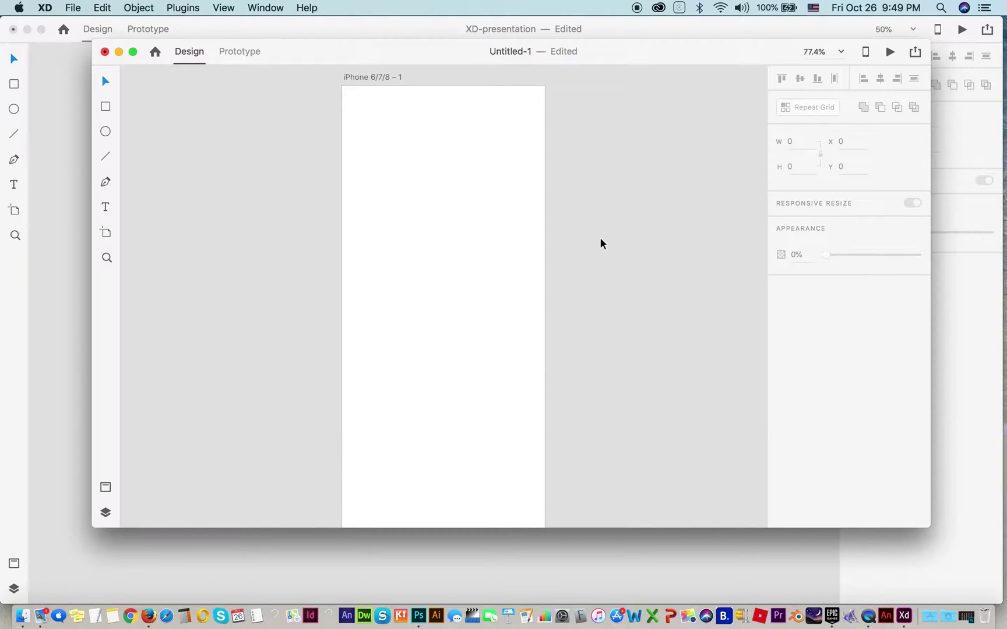
- Check in Finder's Quick Look that 16.tif is the long dentistry text page
click(22, 616)
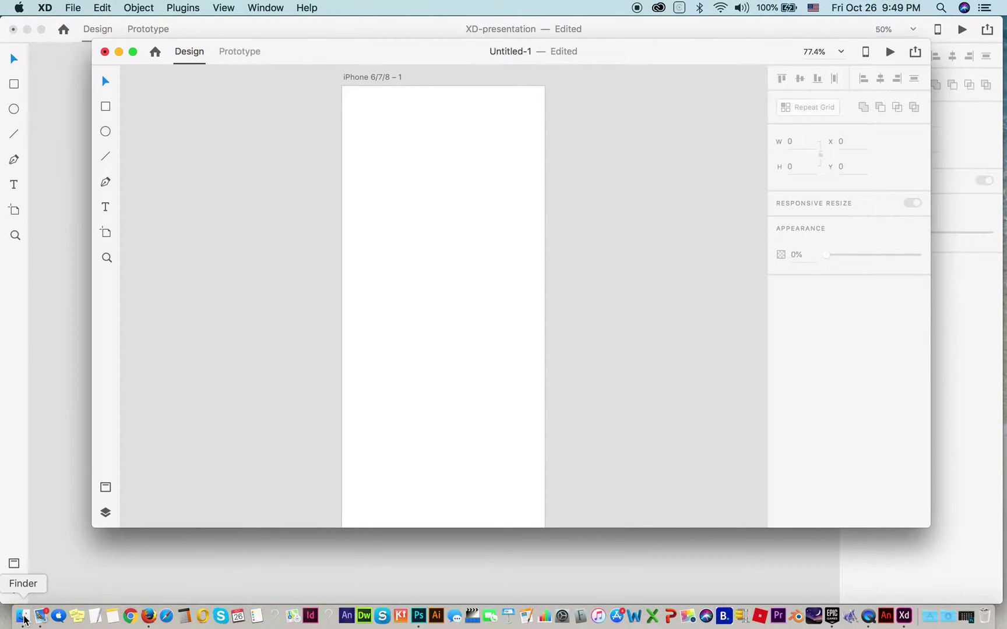
click(777, 186)
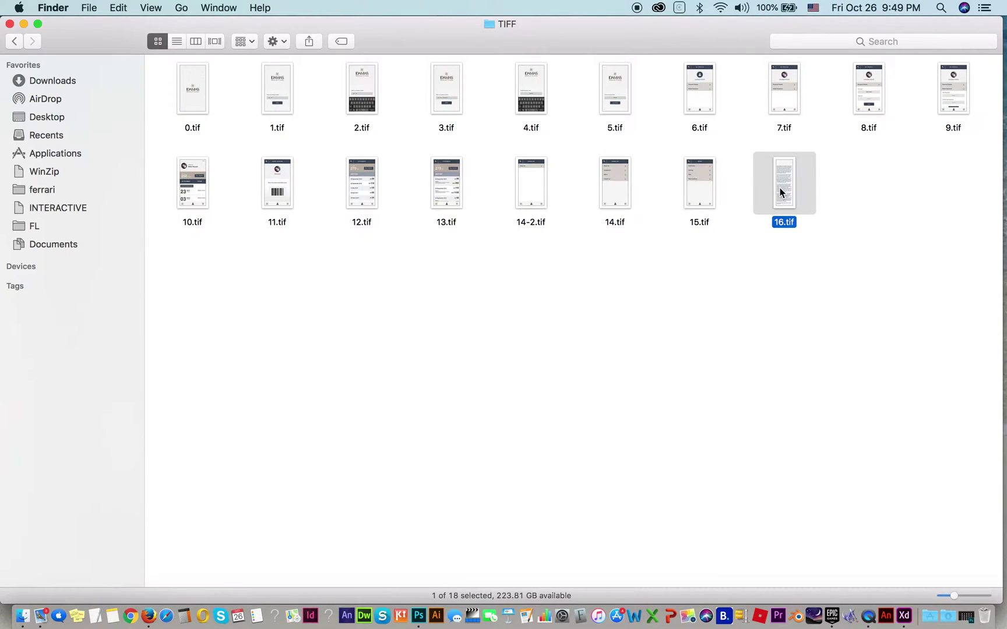
key(space)
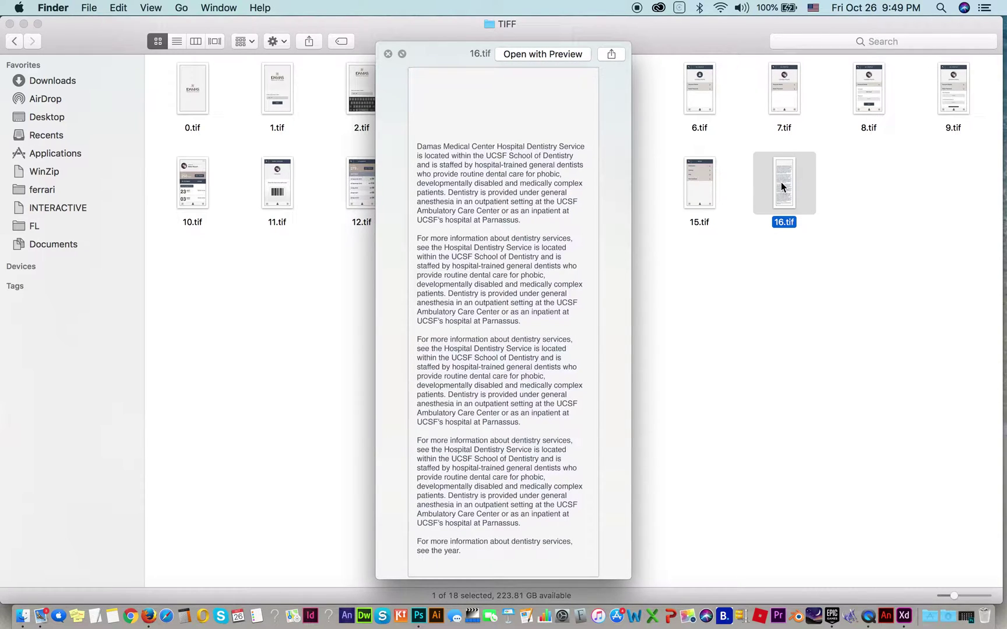
key(space)
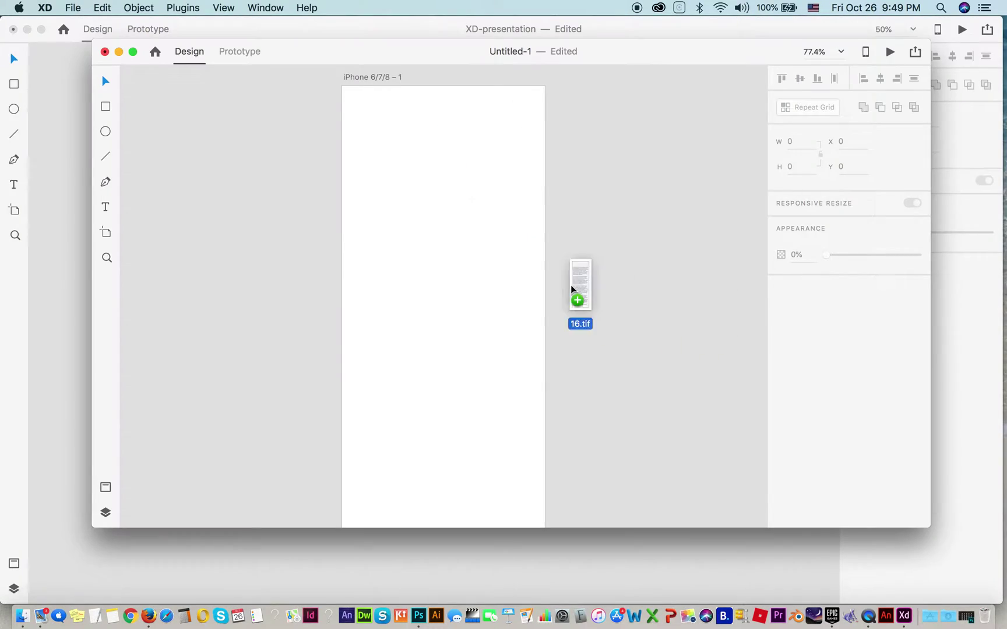
- Place 16.tif on the artboard and scale it proportionally to 375 px wide
drag(778, 186, 443, 220)
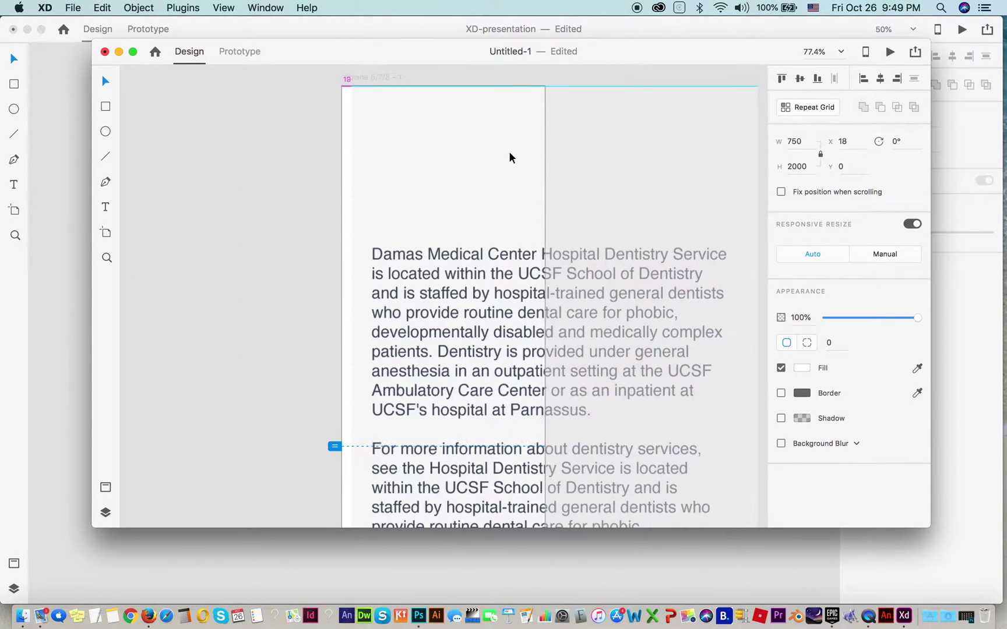
scroll(652, 263, down, 5)
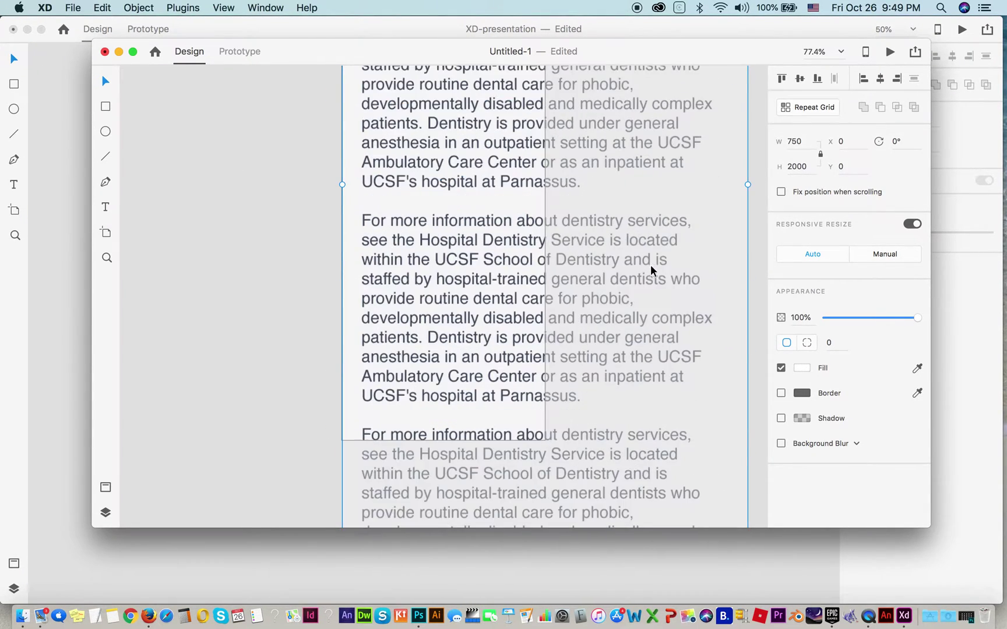
scroll(661, 299, up, 2)
scroll(661, 302, down, 5)
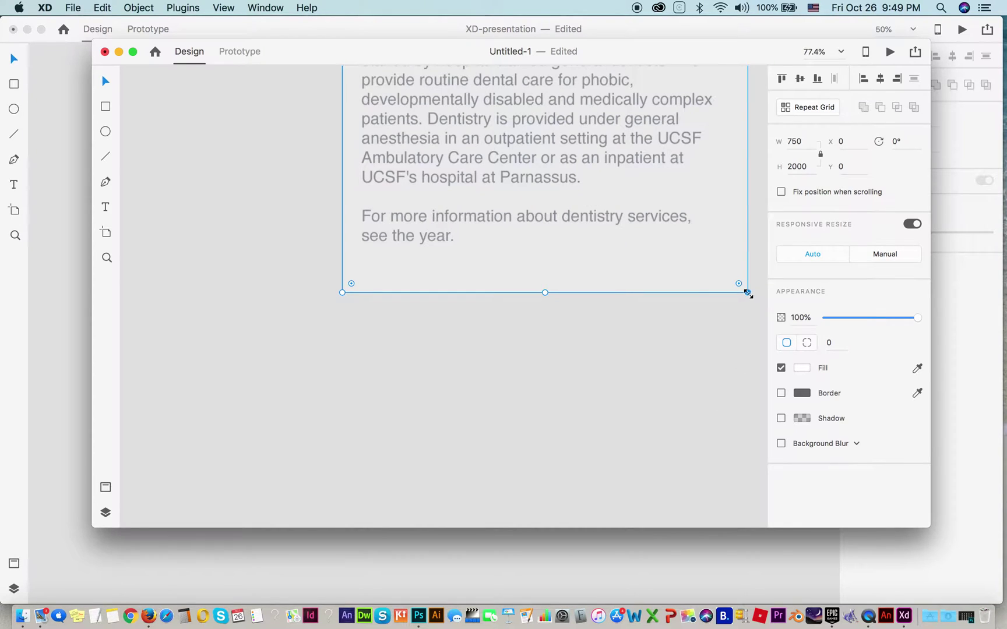
drag(747, 292, 652, 231)
scroll(653, 231, up, 2)
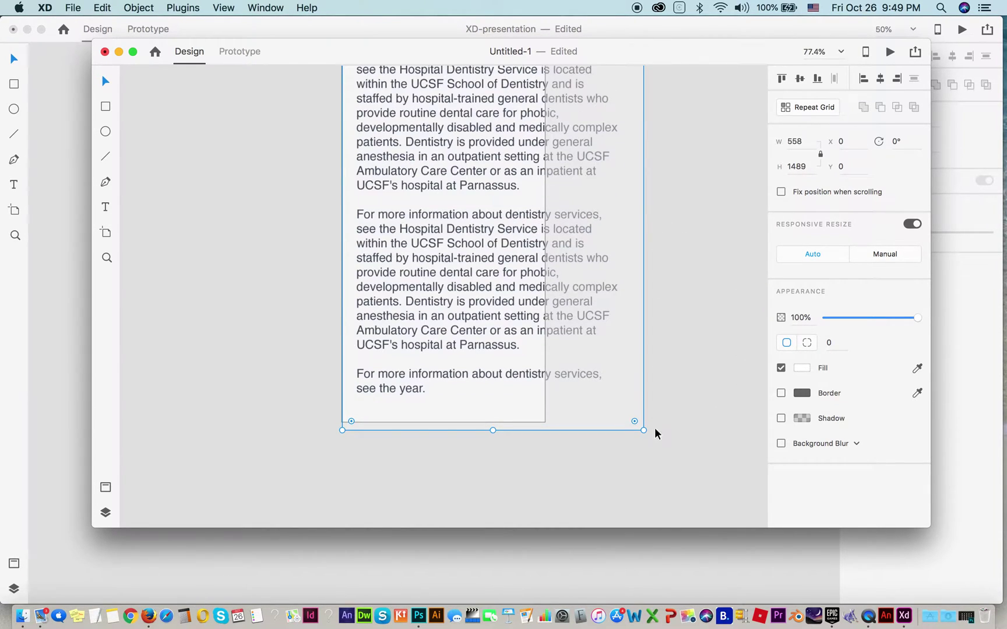
drag(642, 422, 546, 292)
scroll(590, 298, up, 1)
click(591, 298)
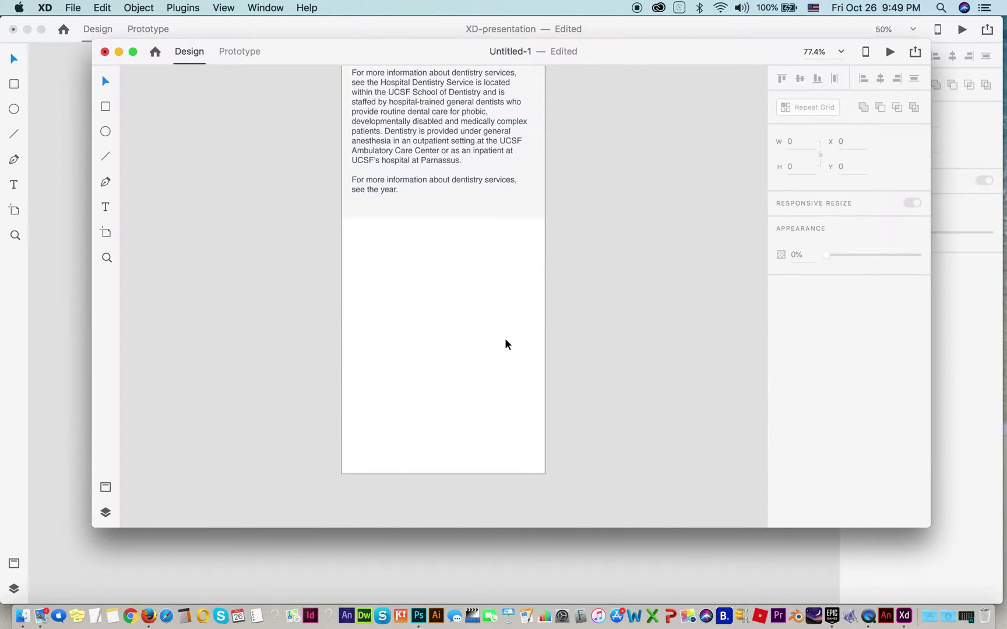
- Shorten the artboard to 998 px so it ends with the text
click(464, 400)
drag(442, 475, 443, 217)
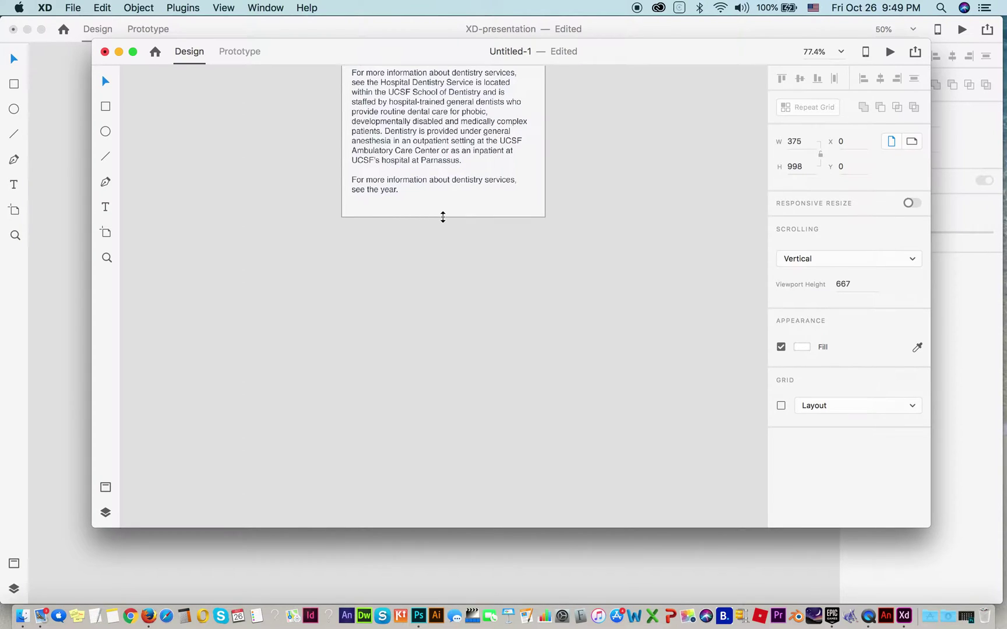
click(446, 312)
scroll(480, 318, up, 5)
scroll(600, 310, up, 2)
scroll(563, 320, down, 2)
scroll(563, 326, down, 2)
scroll(569, 324, down, 3)
- Preview the scrolling text page, close it, and return to the Finder TIFF folder
click(890, 53)
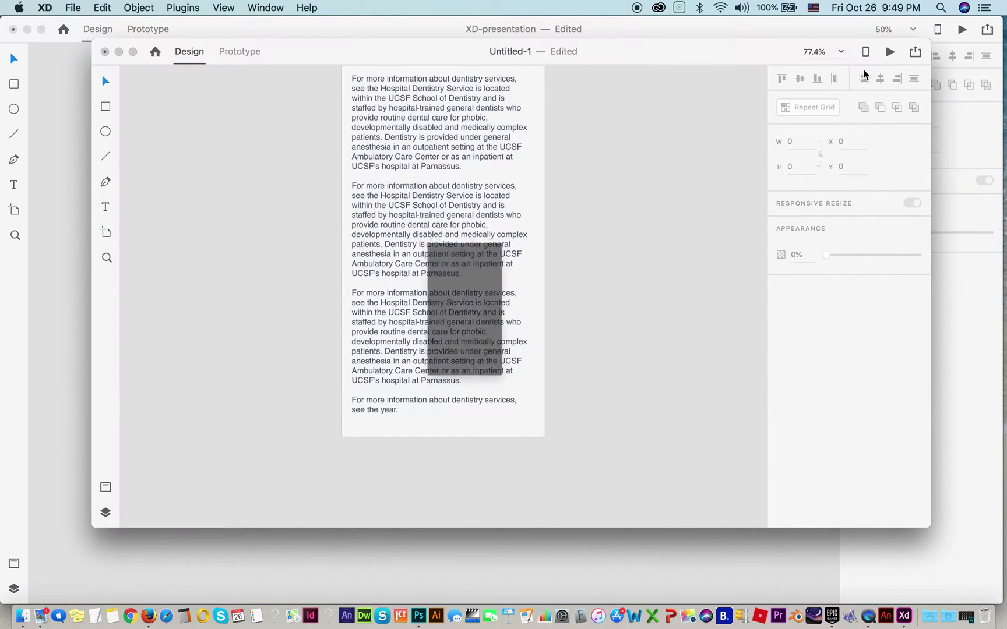
scroll(525, 222, down, 5)
scroll(520, 230, down, 2)
scroll(520, 230, up, 2)
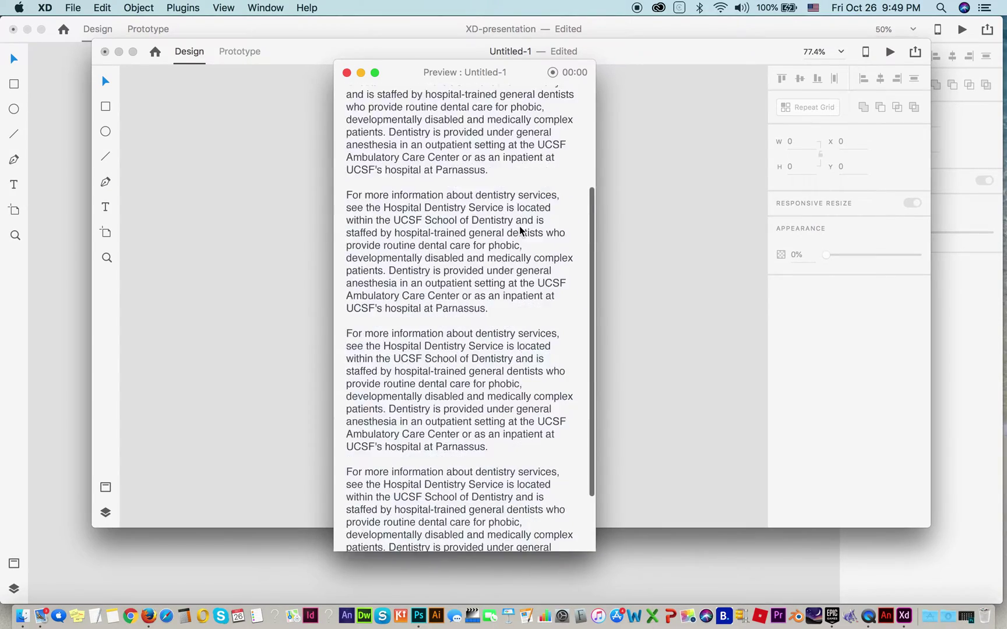
scroll(520, 230, up, 3)
scroll(519, 230, down, 3)
scroll(520, 231, up, 3)
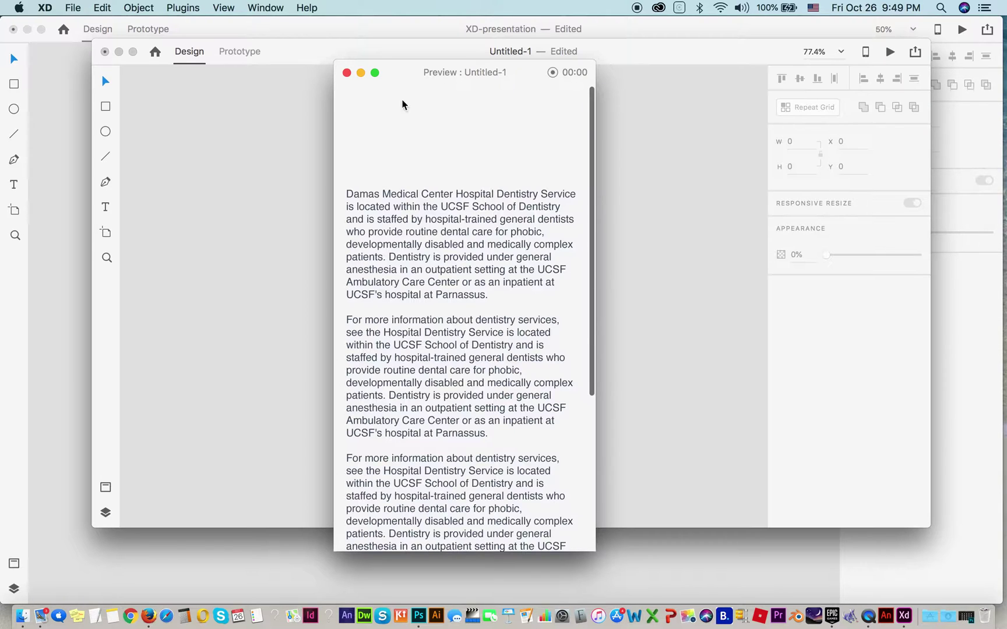
click(348, 72)
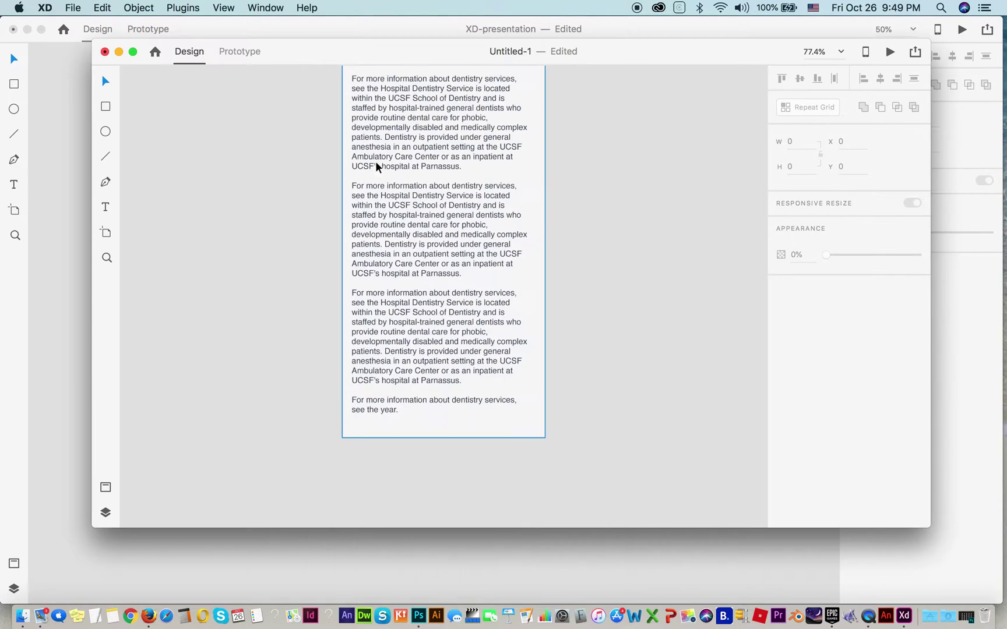
scroll(233, 242, up, 2)
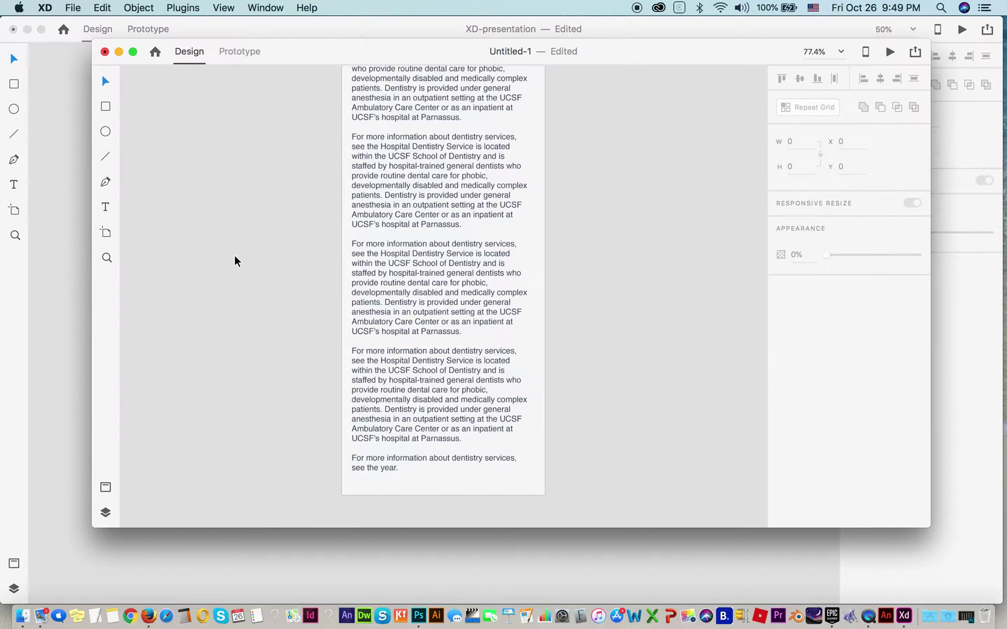
key(super+Tab)
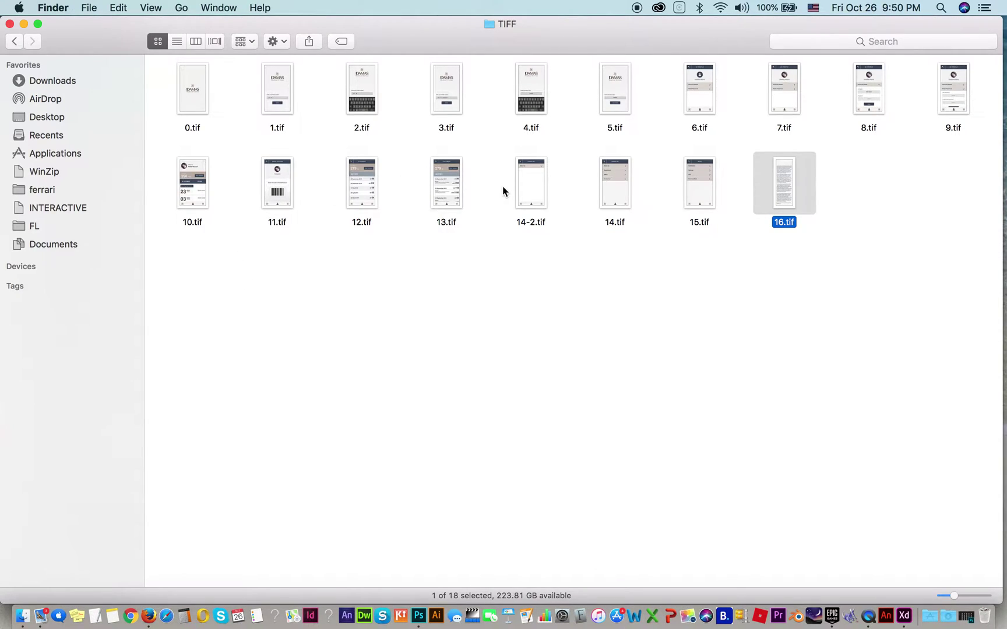
- Inspect 14-2.tif in Quick Look, then drag it toward the XD document
click(530, 189)
key(space)
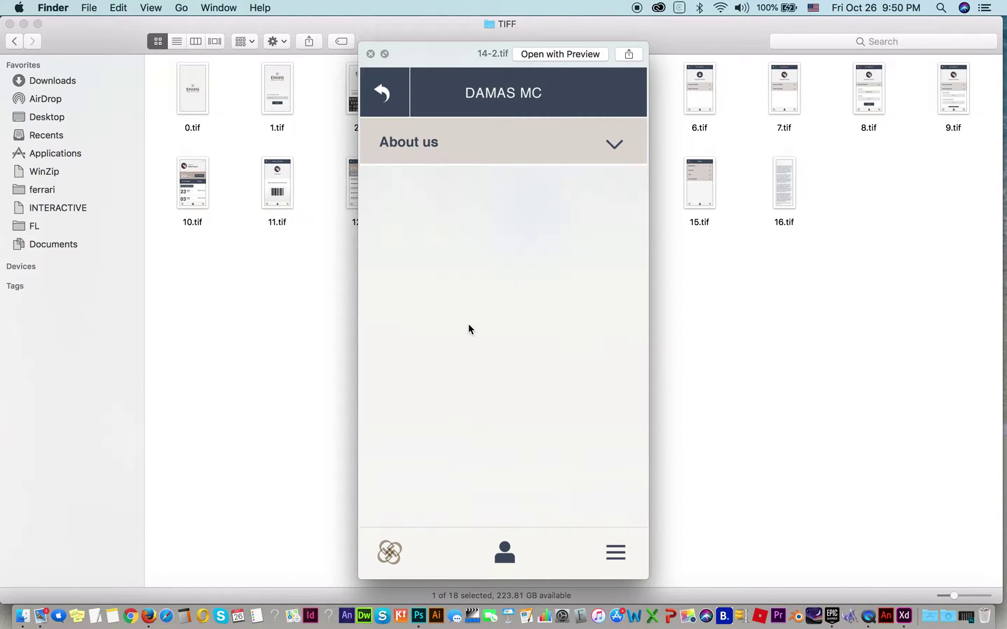
click(371, 54)
mouse_move(535, 196)
mouse_down()
mouse_move(593, 354)
mouse_move(661, 318)
mouse_up()
scroll(638, 302, up, 5)
- Move the 14-2.tif overlay to X 0, Y 0 and resize it to 375 × 667
drag(710, 461, 418, 164)
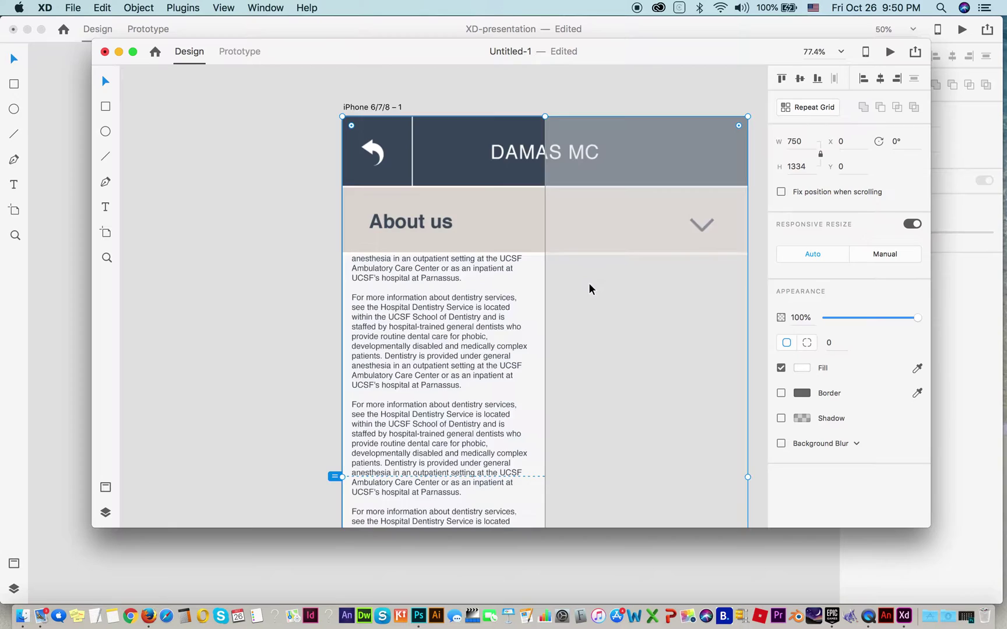
scroll(588, 282, down, 10)
scroll(706, 346, down, 3)
drag(749, 502, 542, 200)
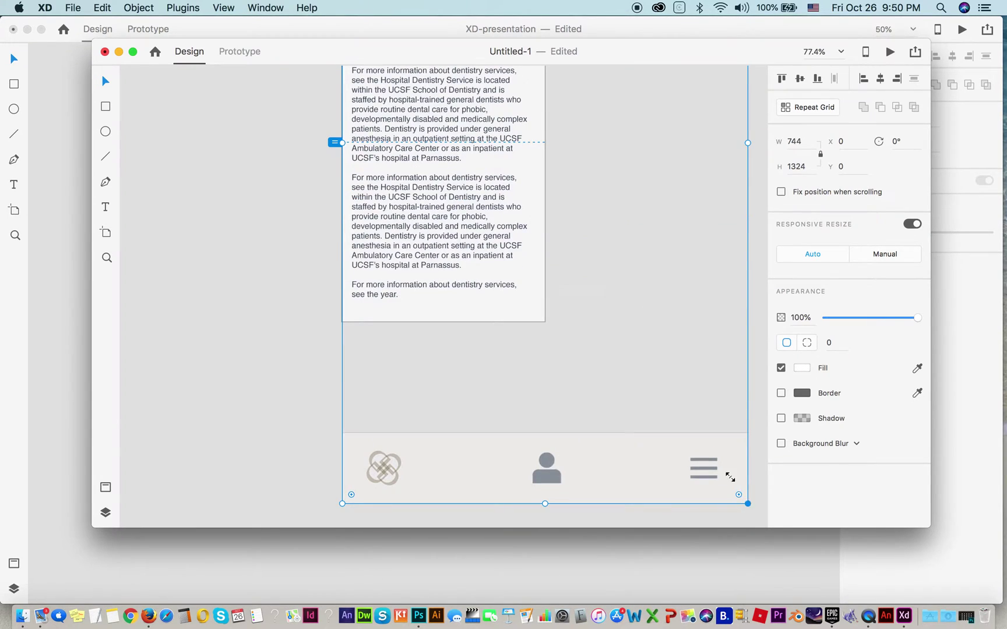
scroll(623, 206, up, 5)
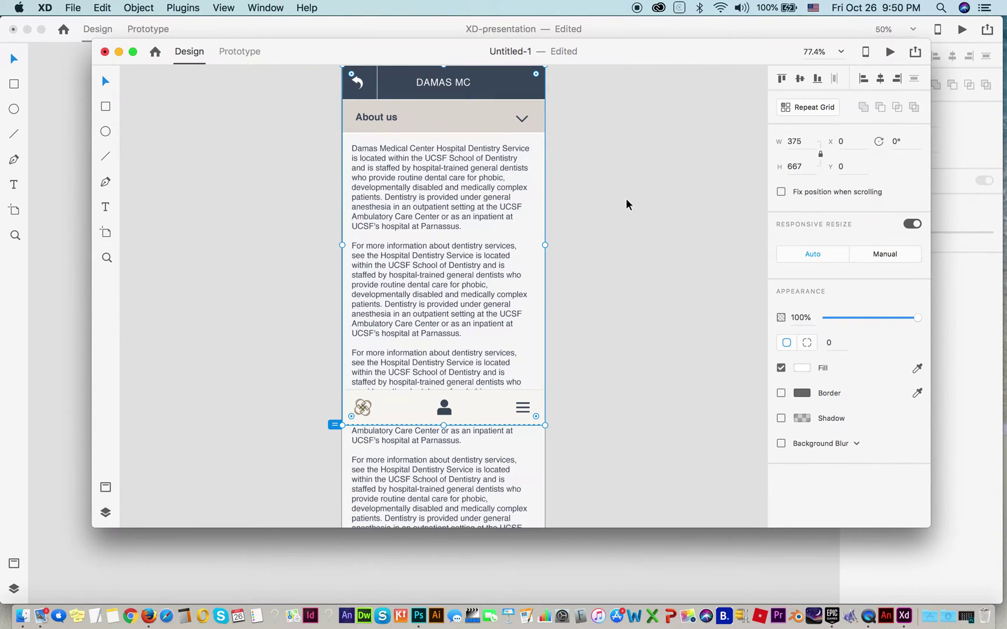
click(652, 213)
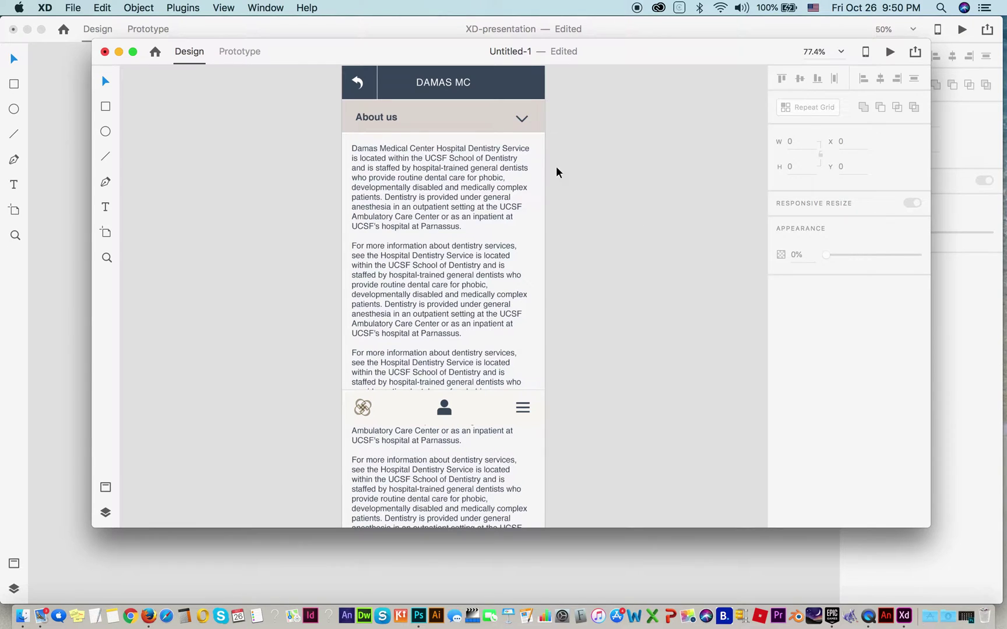
click(889, 52)
scroll(496, 197, down, 3)
scroll(495, 196, up, 3)
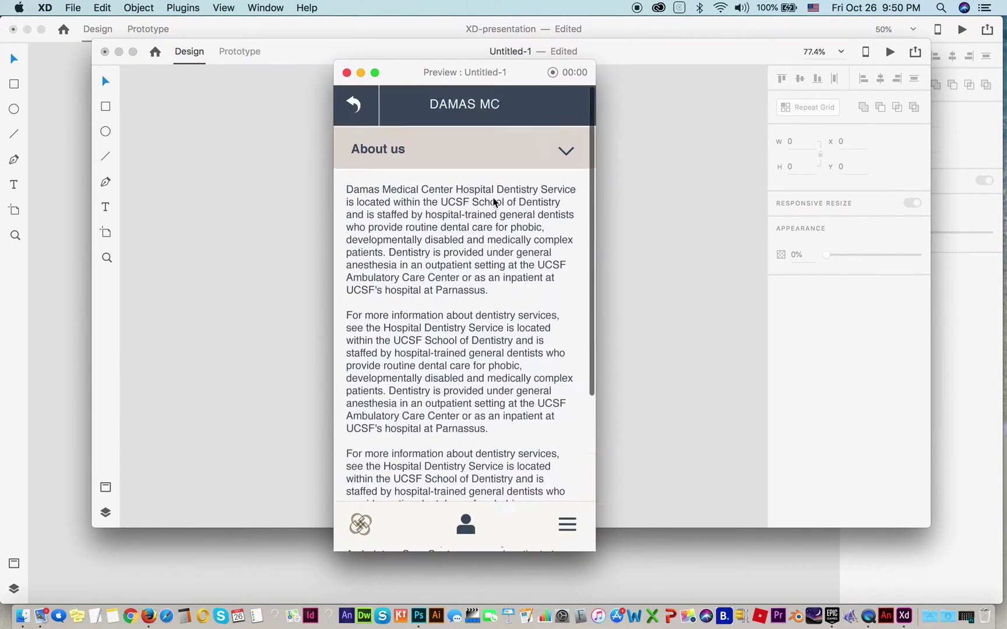
scroll(494, 196, down, 3)
scroll(493, 203, up, 3)
scroll(490, 199, down, 3)
scroll(491, 199, up, 3)
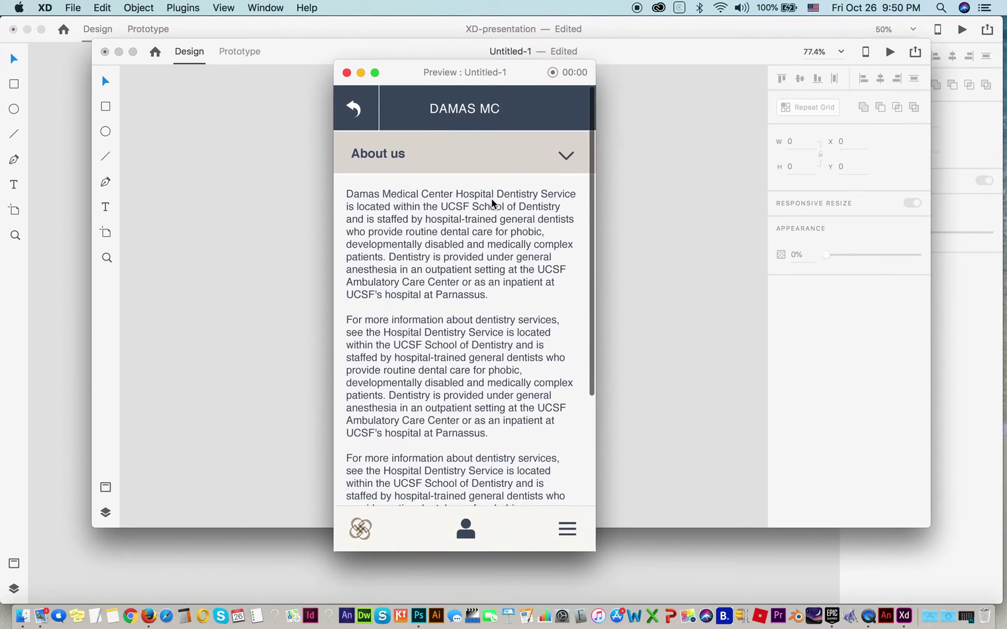
click(347, 73)
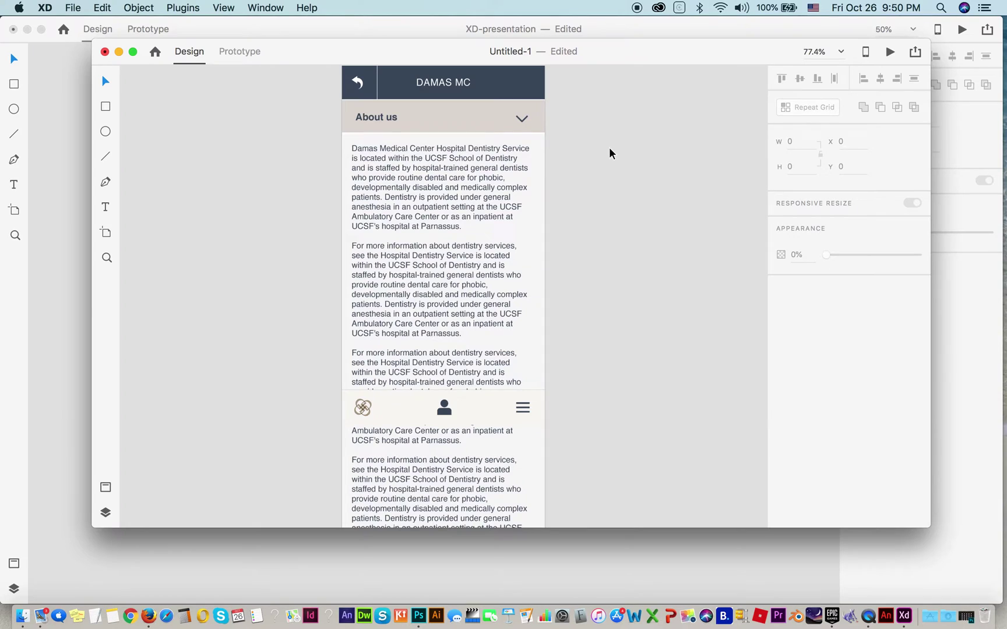
scroll(608, 150, up, 1)
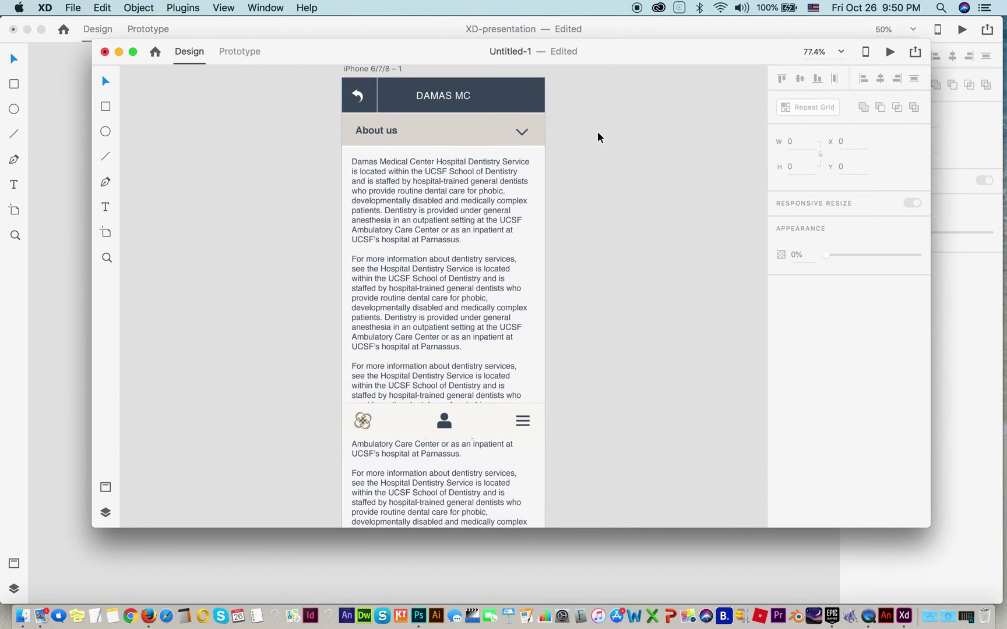
- Enable Fix position when scrolling on the menu overlay image
click(492, 110)
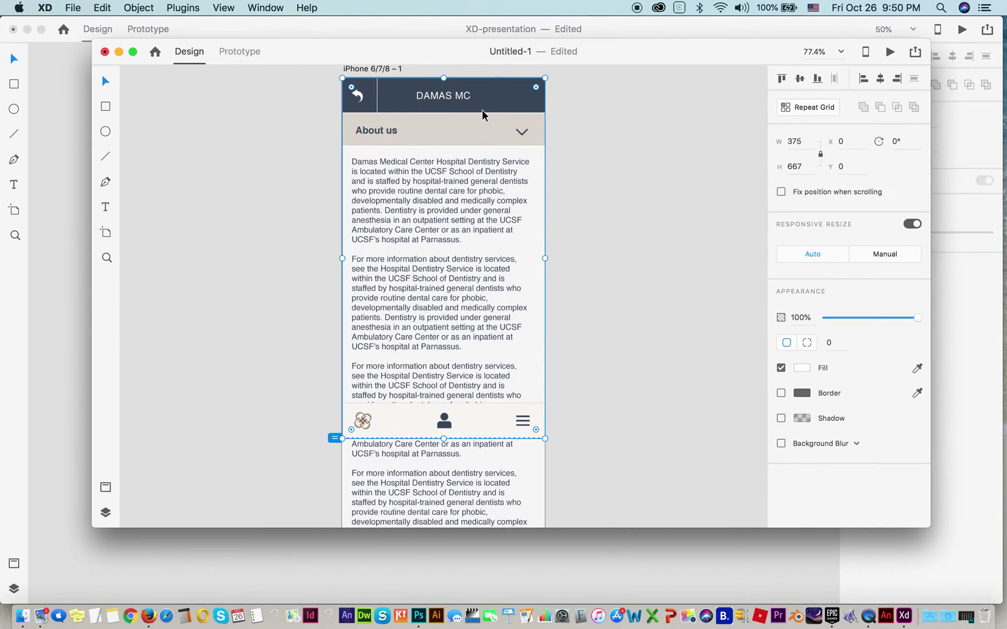
click(781, 192)
click(590, 211)
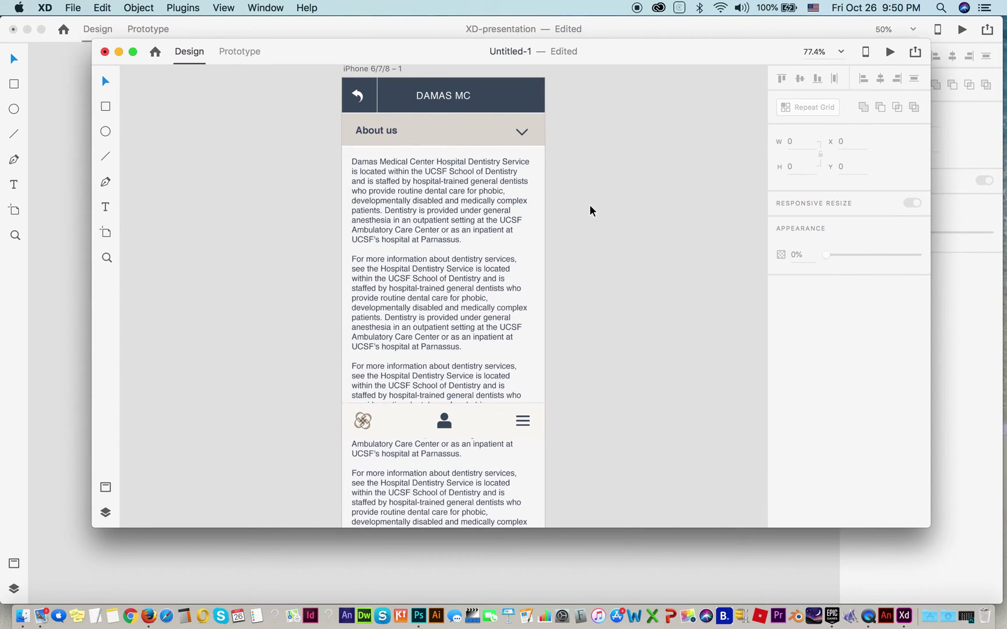
click(890, 52)
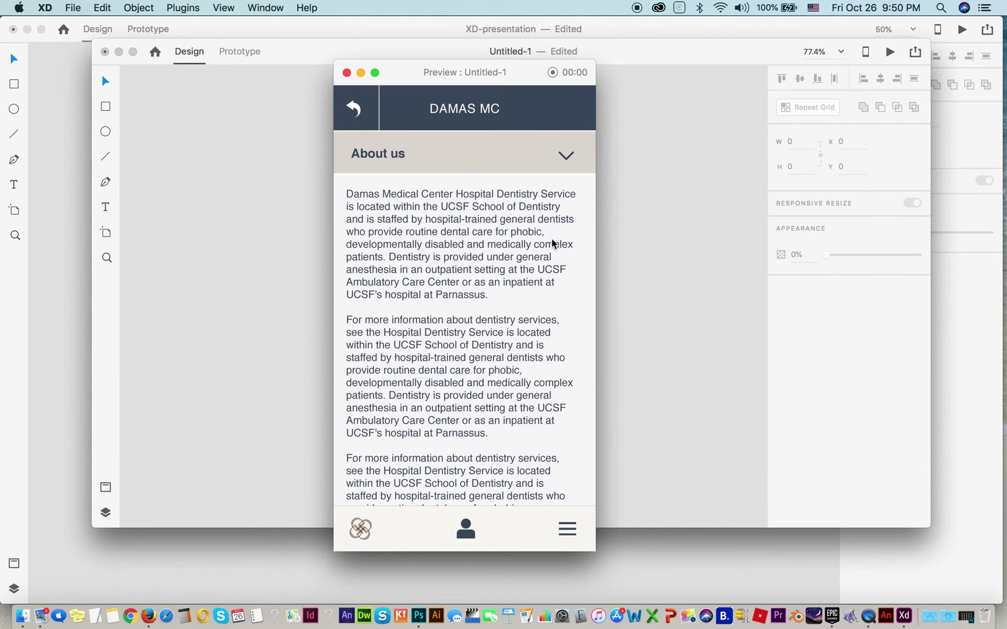
scroll(552, 245, down, 3)
scroll(549, 247, up, 3)
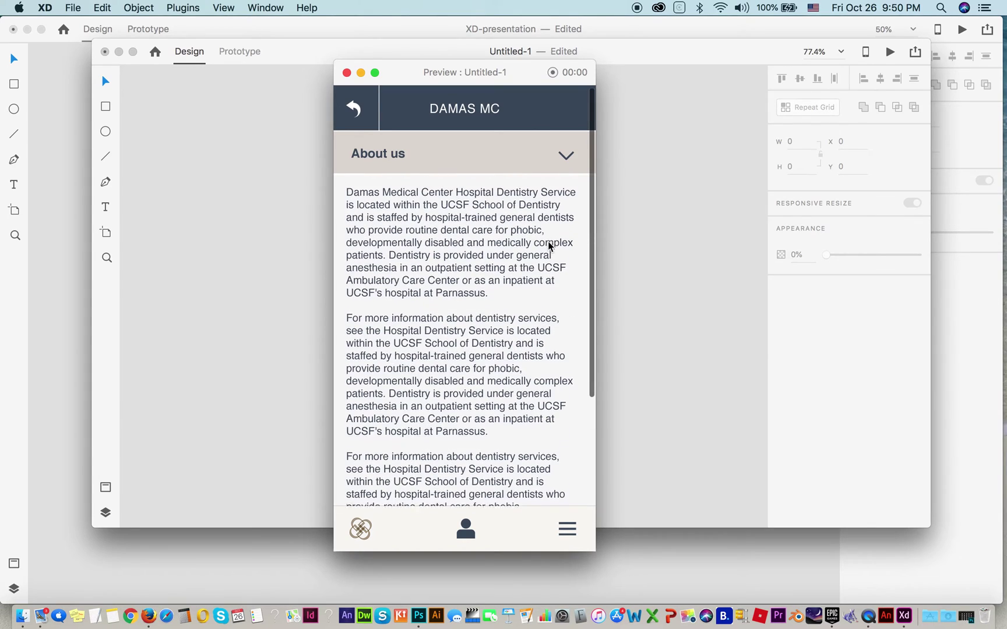
scroll(550, 247, down, 3)
scroll(549, 247, up, 3)
scroll(548, 244, down, 1)
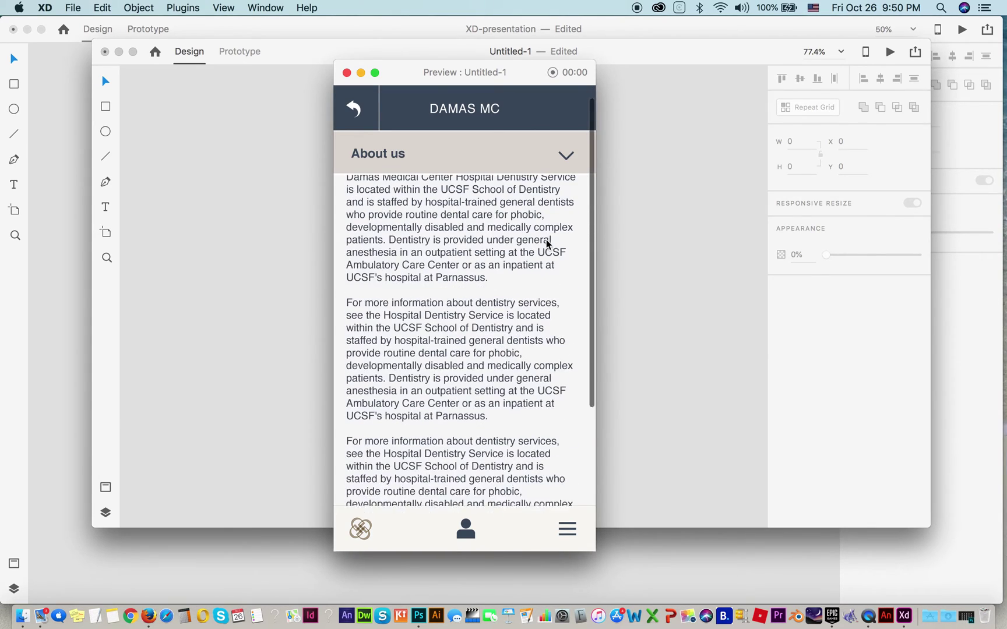
scroll(548, 245, up, 1)
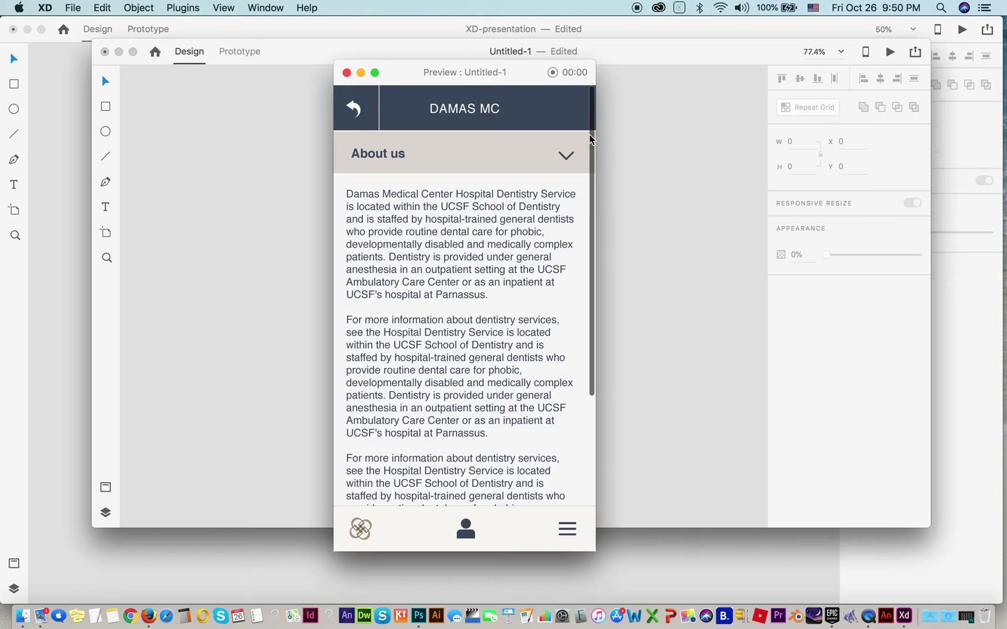
scroll(537, 367, down, 3)
scroll(536, 368, up, 3)
scroll(535, 367, down, 3)
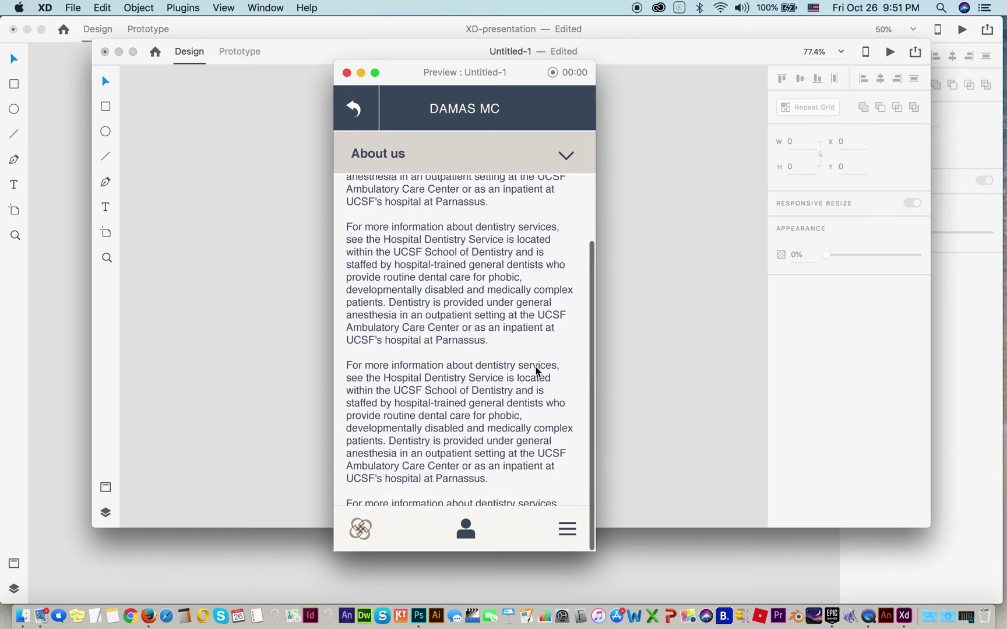
scroll(536, 366, up, 3)
scroll(536, 366, down, 3)
scroll(536, 367, up, 3)
scroll(534, 368, down, 3)
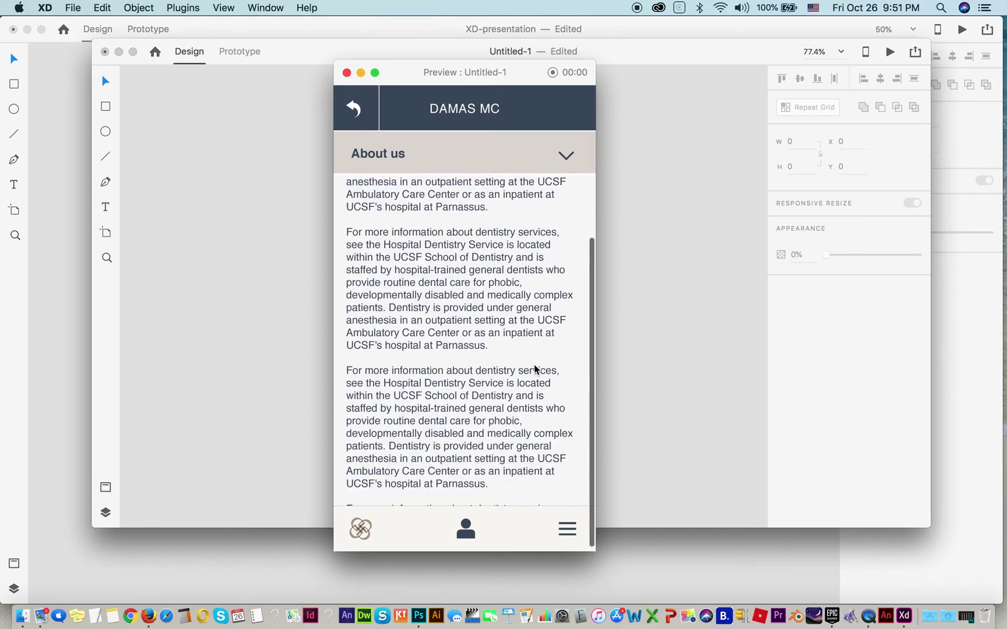
scroll(534, 367, up, 1)
scroll(534, 364, down, 2)
scroll(534, 364, up, 3)
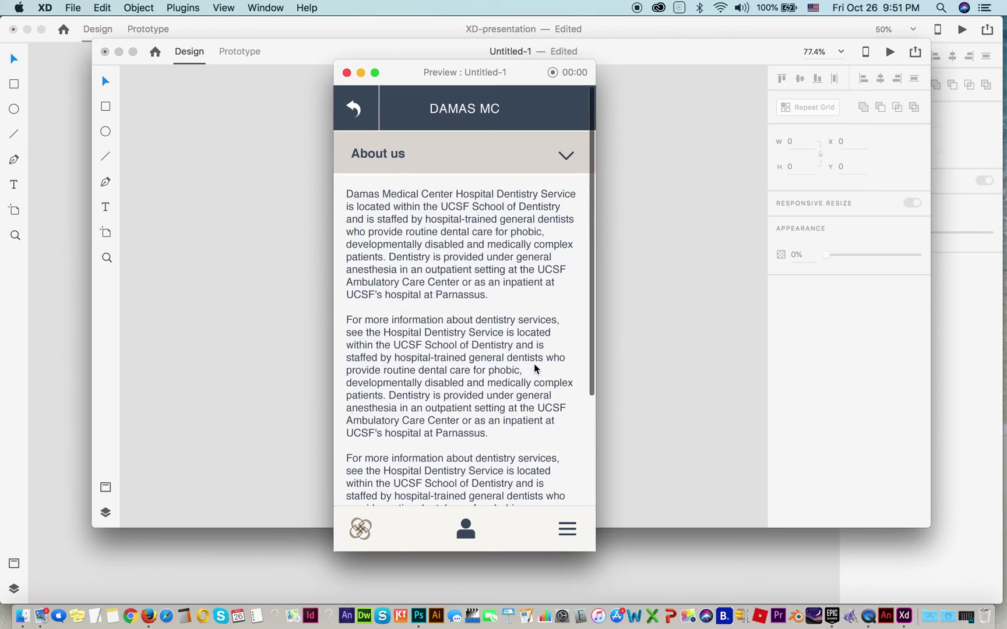
scroll(534, 363, down, 1)
scroll(534, 363, down, 2)
scroll(535, 364, down, 2)
scroll(534, 364, up, 5)
scroll(534, 363, down, 2)
scroll(535, 364, down, 1)
scroll(534, 363, down, 2)
scroll(534, 363, up, 2)
scroll(543, 363, down, 1)
scroll(541, 344, up, 2)
scroll(540, 345, up, 1)
click(346, 72)
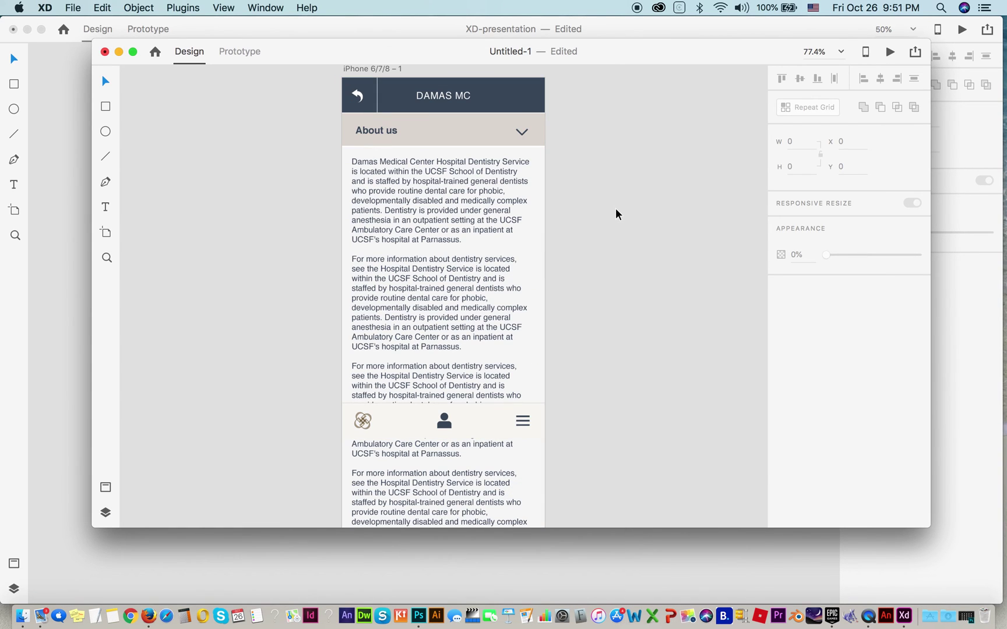